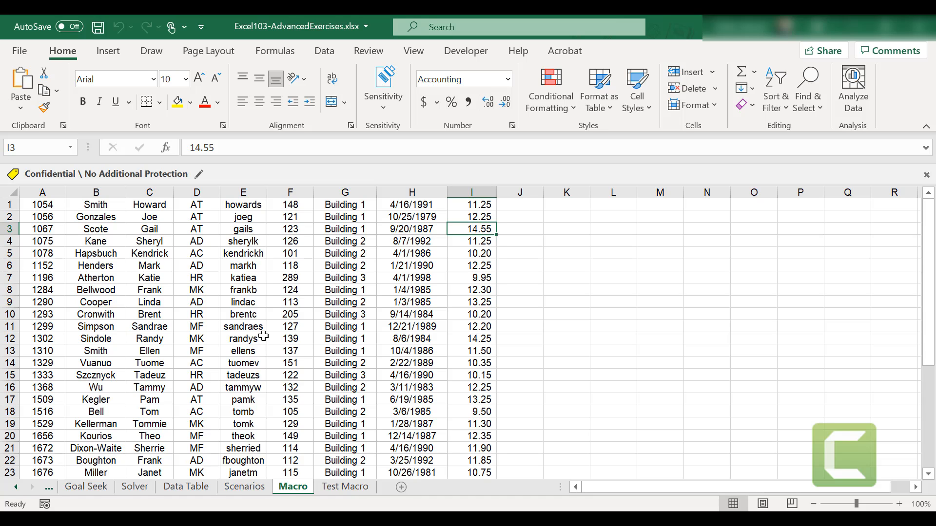
# Set up a new macro recording named FormatTable with the shortcut Ctrl+Shift+J, stored in This Workbook
pyautogui.click(453, 54)
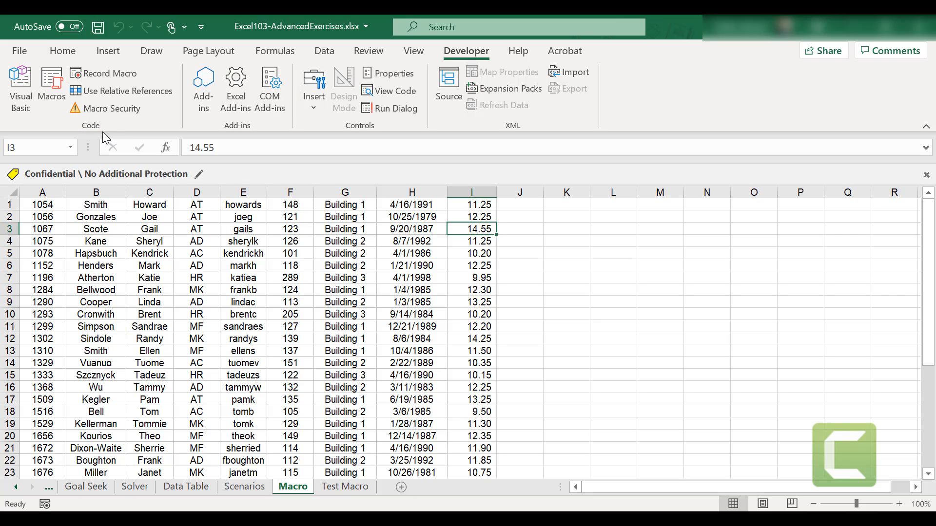
pyautogui.click(95, 75)
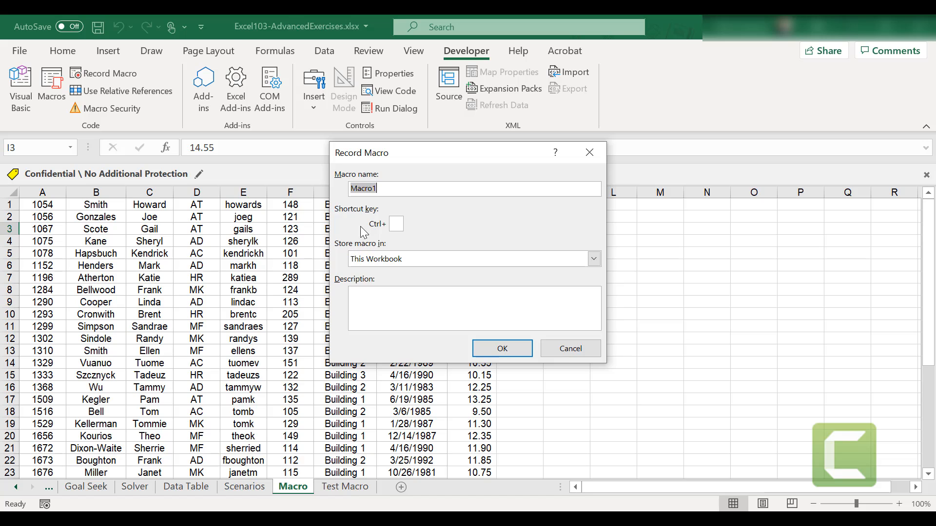
pyautogui.write('FormatTable')
pyautogui.click(394, 226)
pyautogui.write('J')
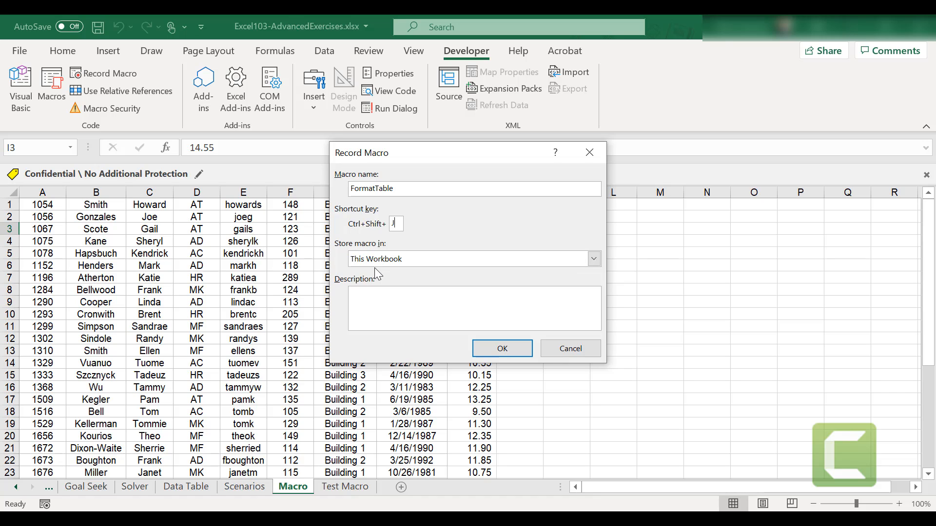
pyautogui.click(594, 259)
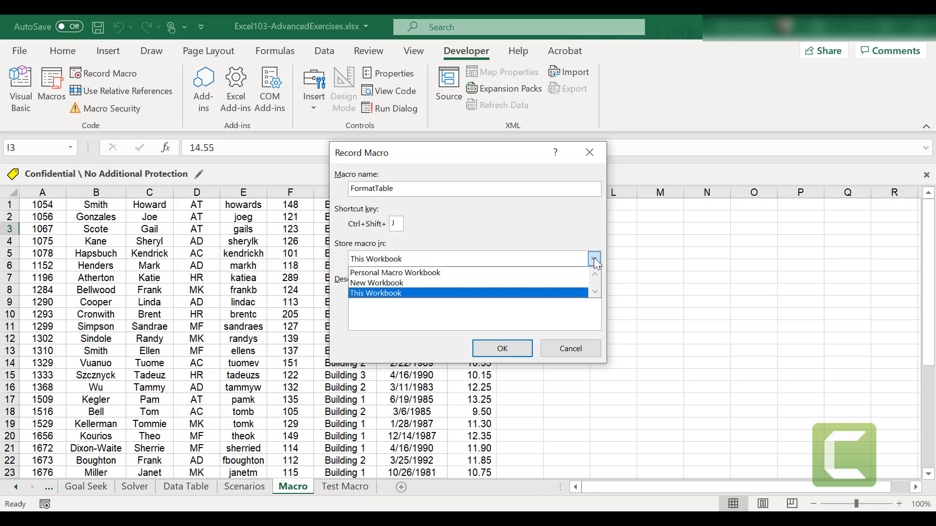
pyautogui.click(435, 293)
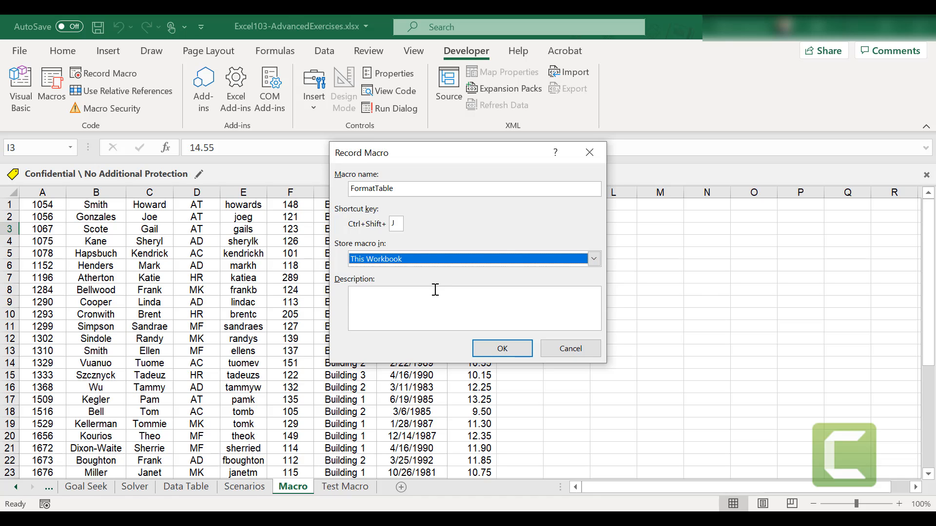
# Add the macro description "This macros places headers on the table & formats the data." and start recording
pyautogui.click(436, 309)
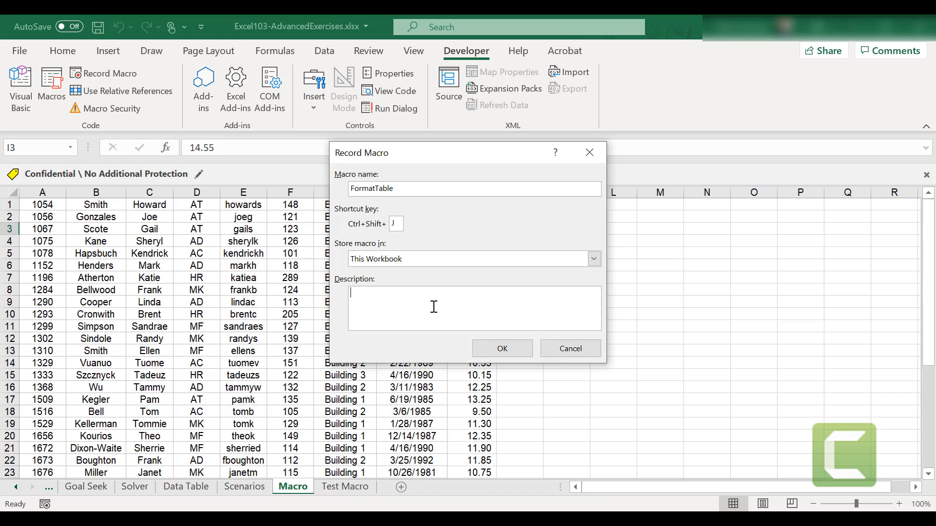
pyautogui.write('This macros places headers')
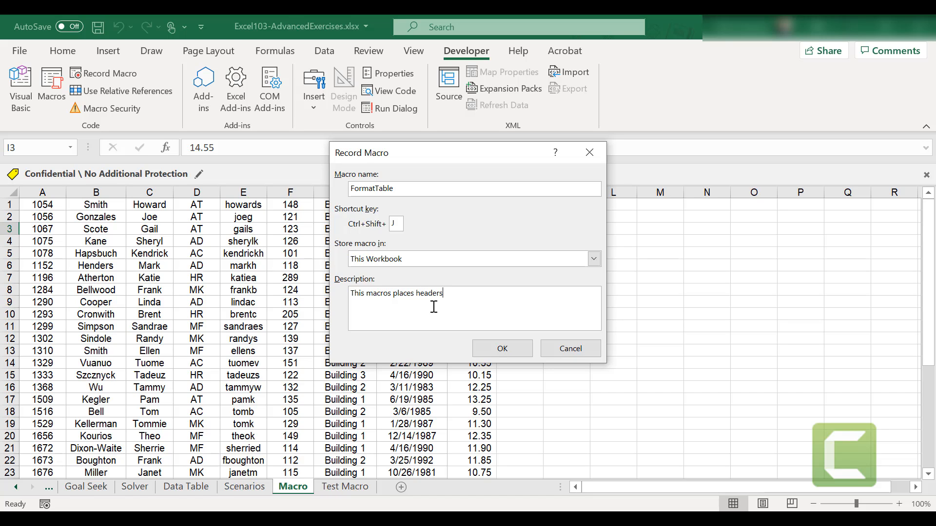
pyautogui.write(' on the table & formats the data')
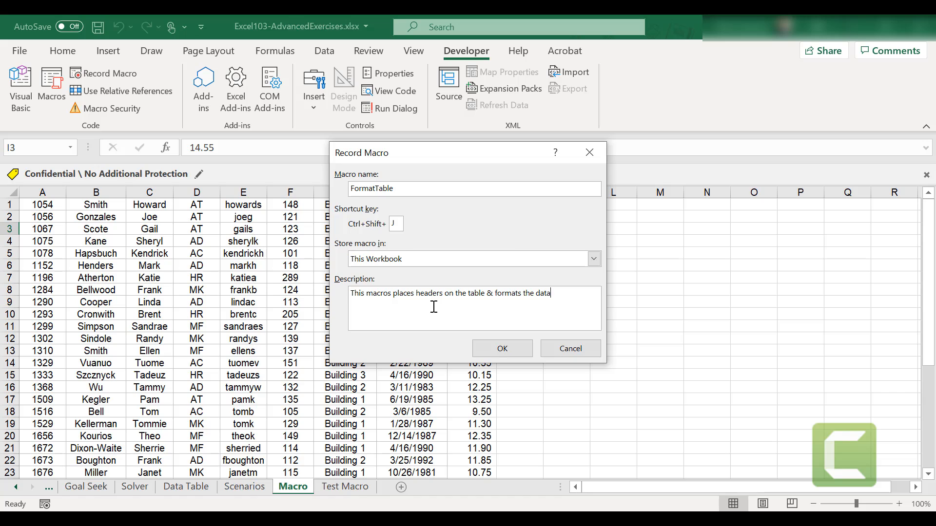
pyautogui.write('.')
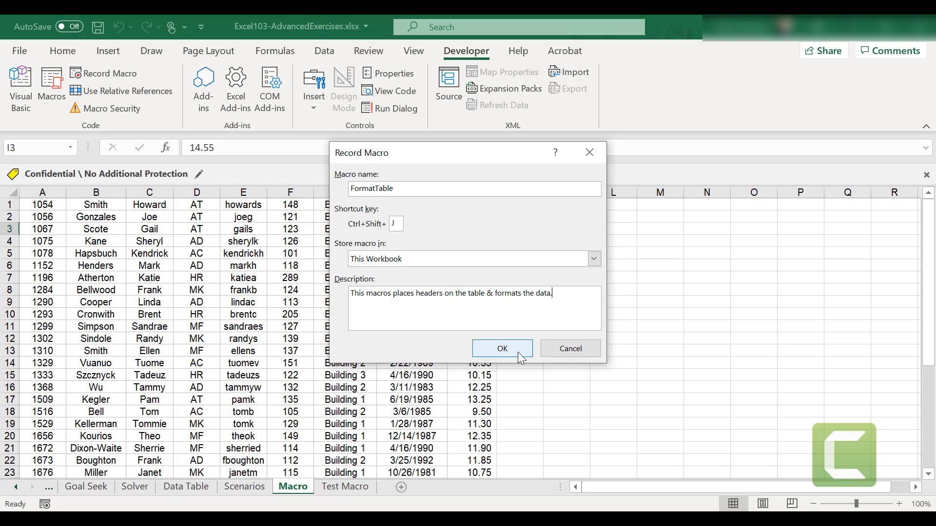
pyautogui.click(502, 349)
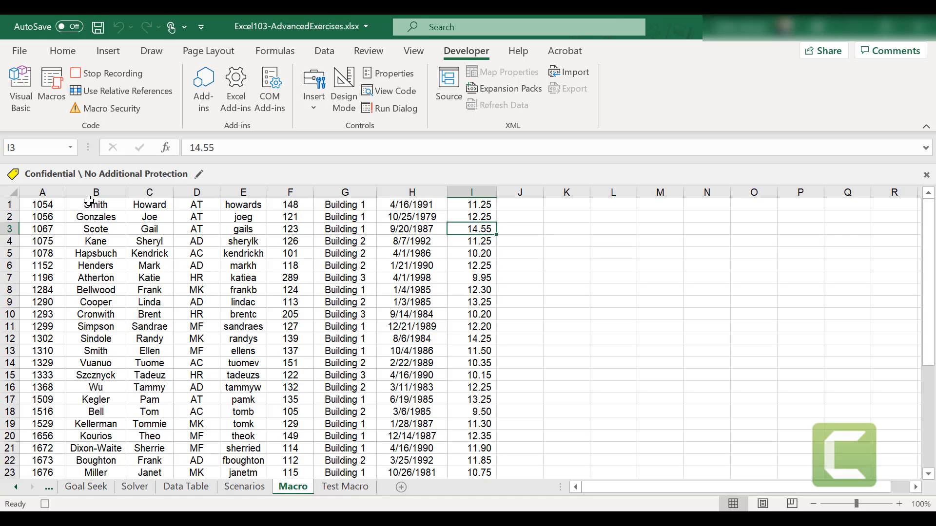
# Insert a blank row above row 1 and enter the headers Emp ID, Last Name and First Name in A1:C1
pyautogui.click(7, 204)
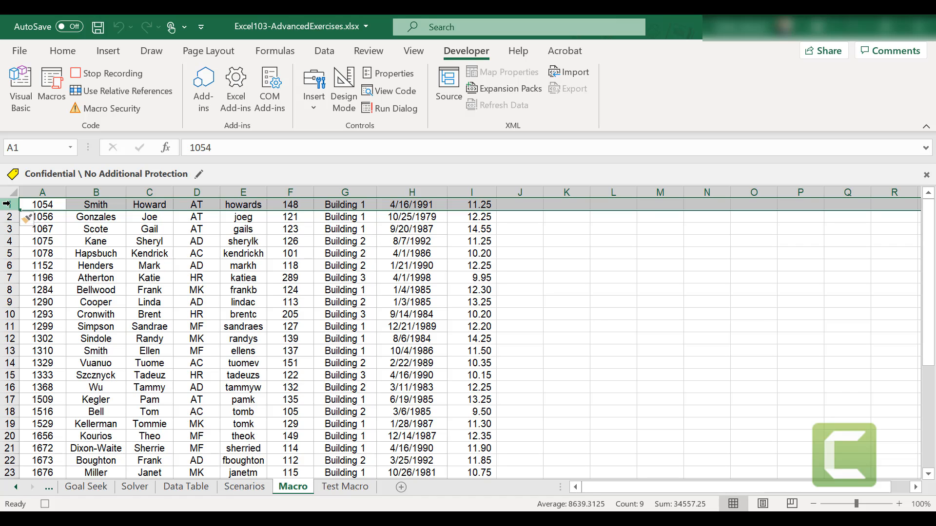
pyautogui.hotkey('ctrl', 'shift', '+')
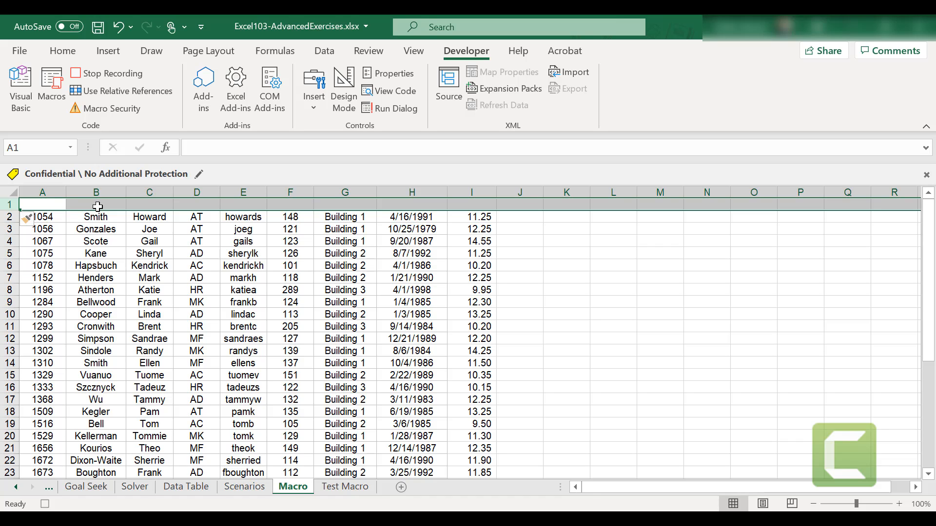
pyautogui.click(39, 204)
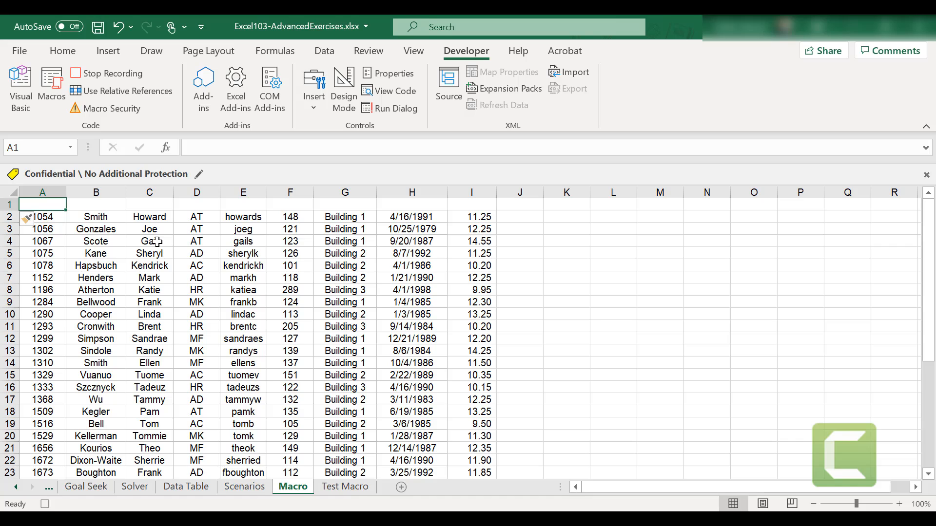
pyautogui.write('Emp')
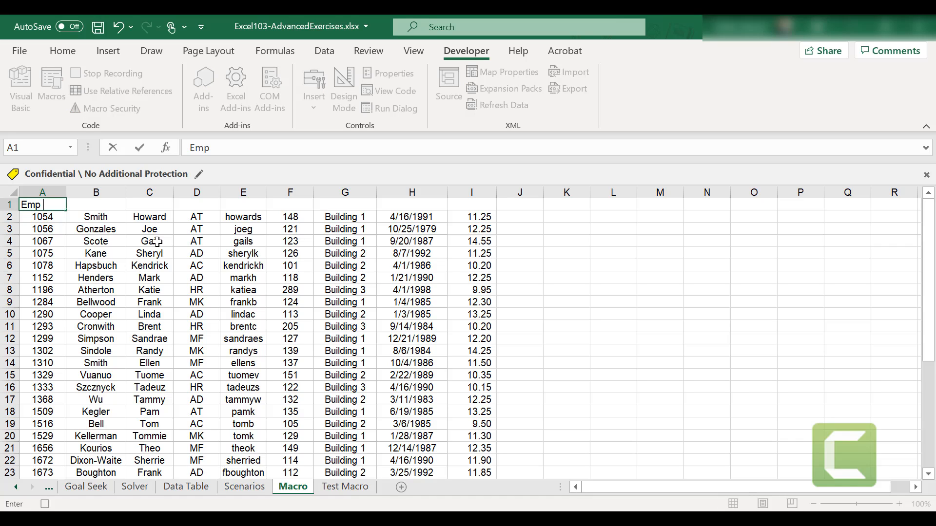
pyautogui.write(' ID')
pyautogui.press('Tab')
pyautogui.write('Last Name')
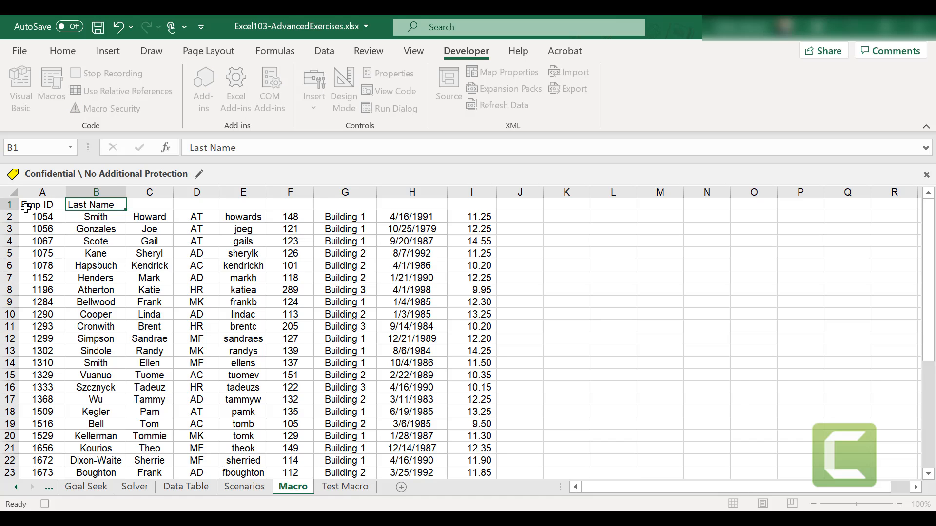
pyautogui.press('Tab')
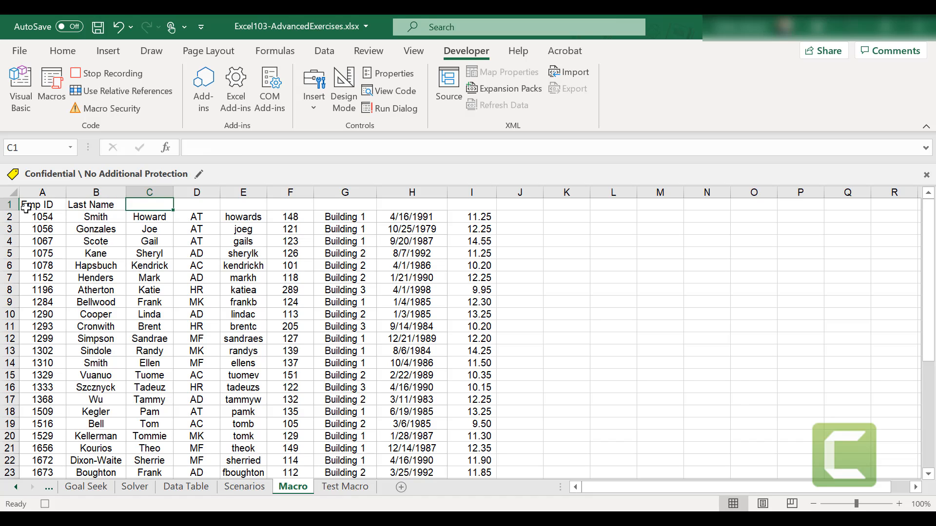
pyautogui.write('First Name')
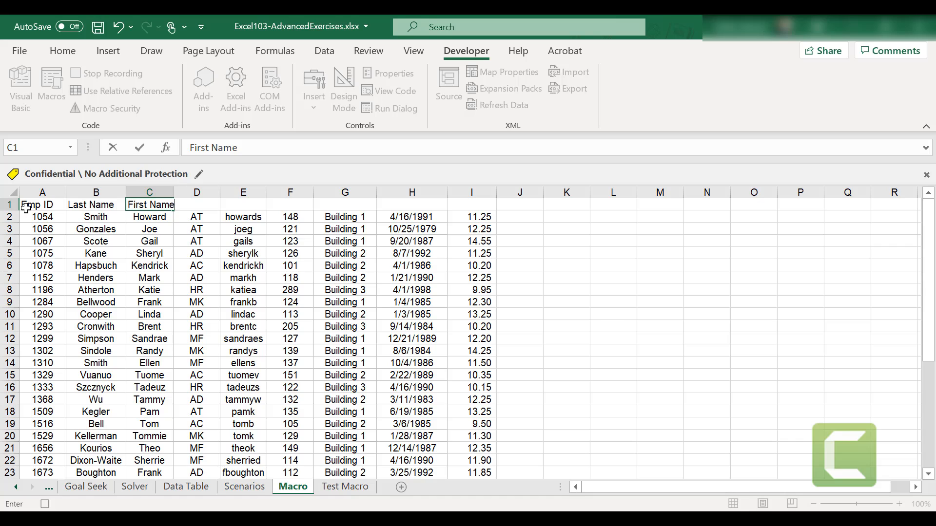
pyautogui.press('Tab')
# Enter the headers Department, Email and Ext in cells D1:F1
pyautogui.write('Depa')
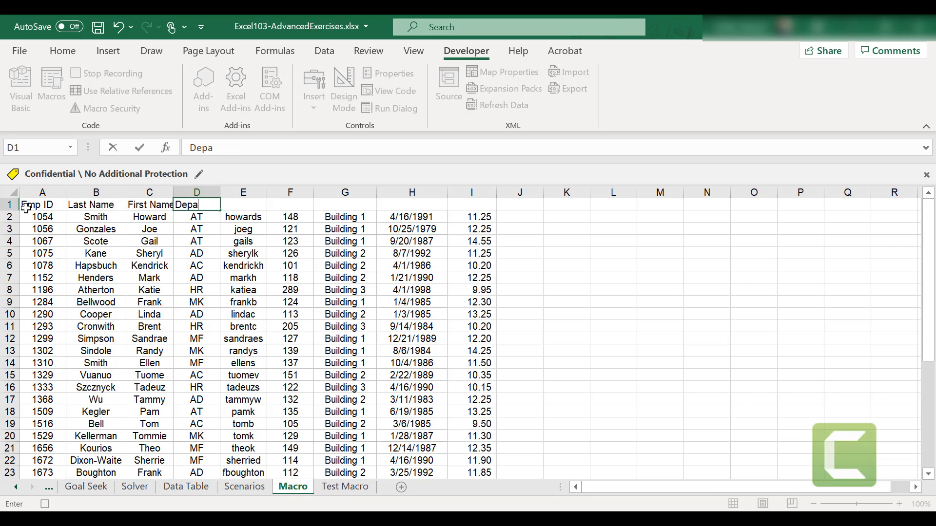
pyautogui.write('rtmebt')
pyautogui.press('BackSpace')
pyautogui.press('BackSpace')
pyautogui.write('nt')
pyautogui.press('Tab')
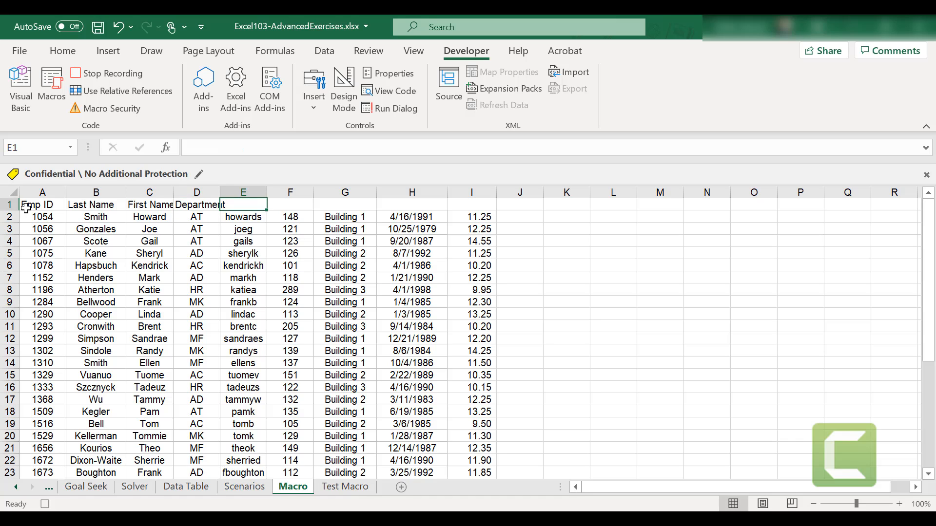
pyautogui.write('Email')
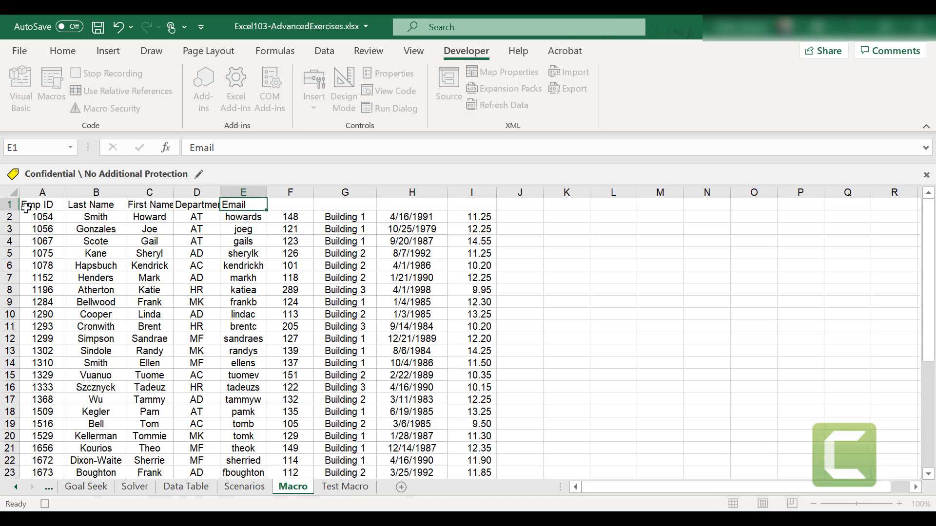
pyautogui.press('Tab')
pyautogui.write('Ext')
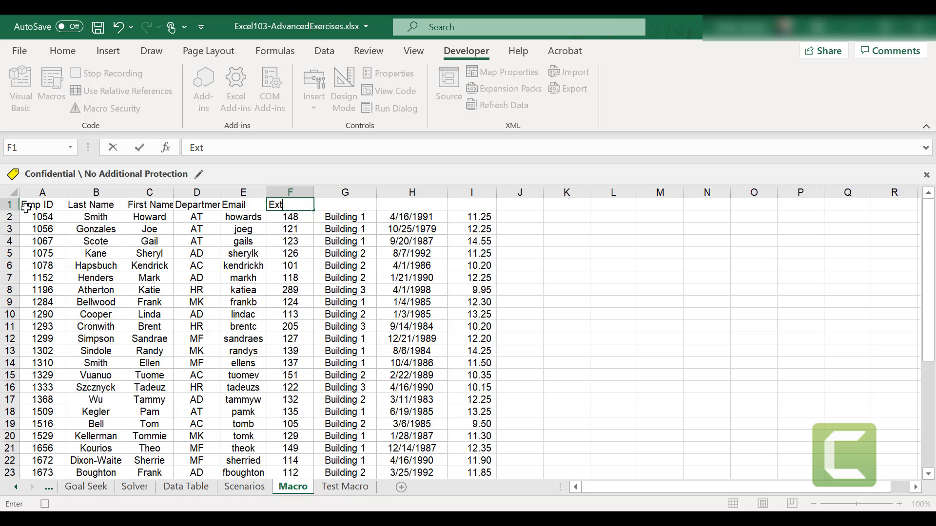
pyautogui.press('Tab')
# Enter the headers Location, Hire Data and Pay in cells G1:I1
pyautogui.write('Location')
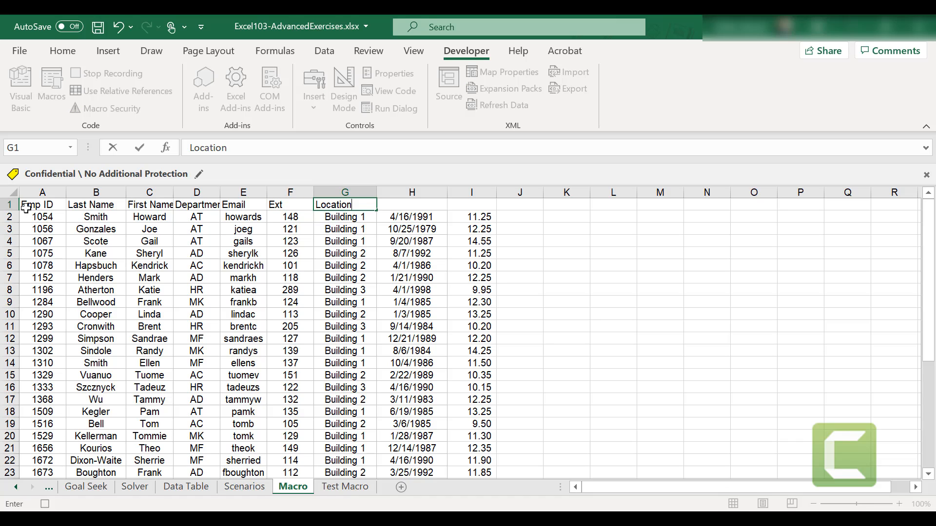
pyautogui.press('Tab')
pyautogui.write('Hir')
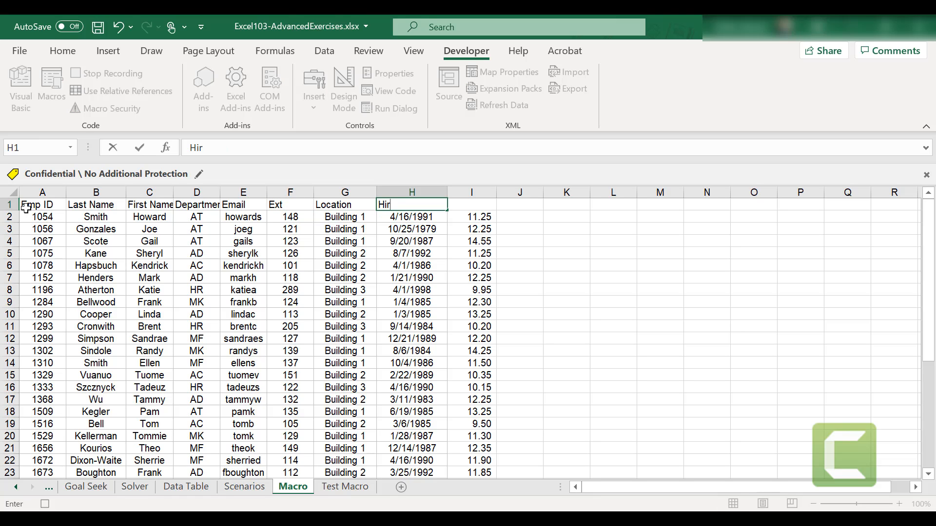
pyautogui.write('e Data')
pyautogui.press('Tab')
pyautogui.press('Left')
pyautogui.write('Pay')
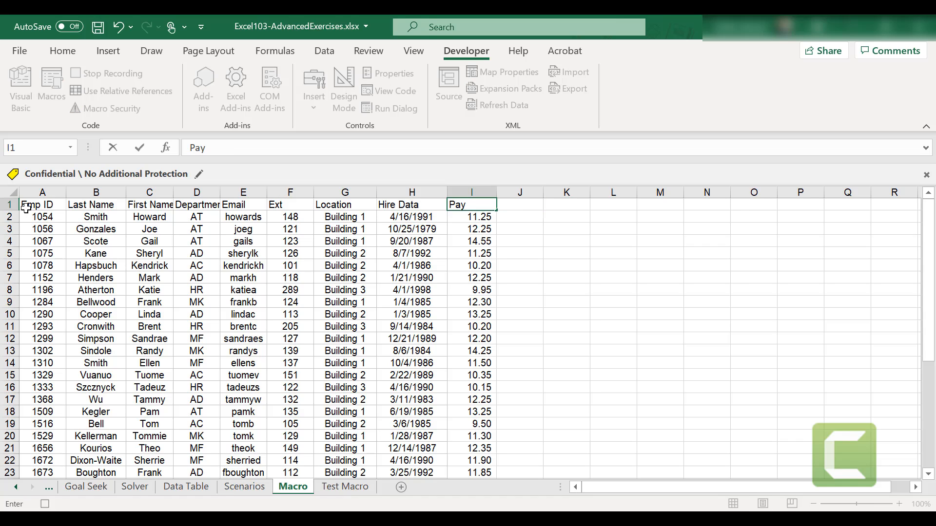
pyautogui.press('Tab')
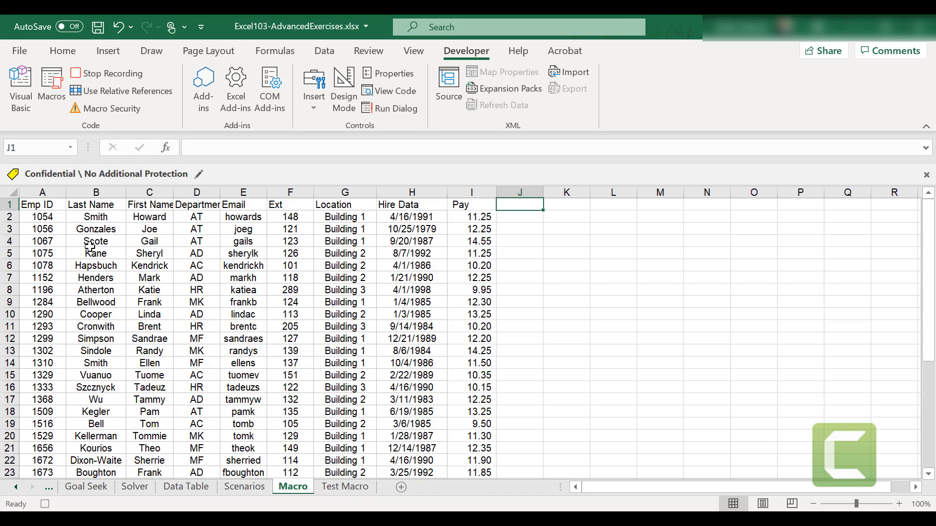
# Fill the header cells A1:I1 with standard blue and set their font colour to white
pyautogui.click(48, 206)
pyautogui.moveTo(48, 206); pyautogui.dragTo(477, 205)
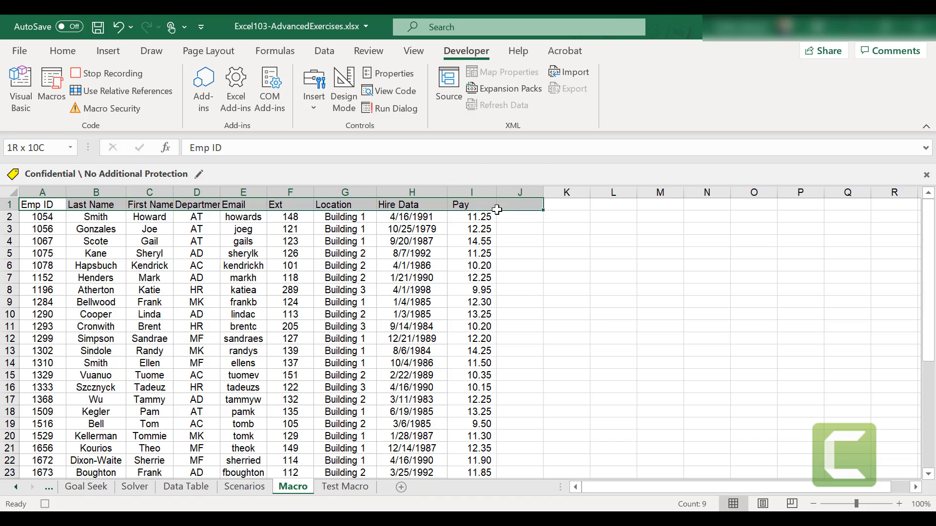
pyautogui.click(61, 52)
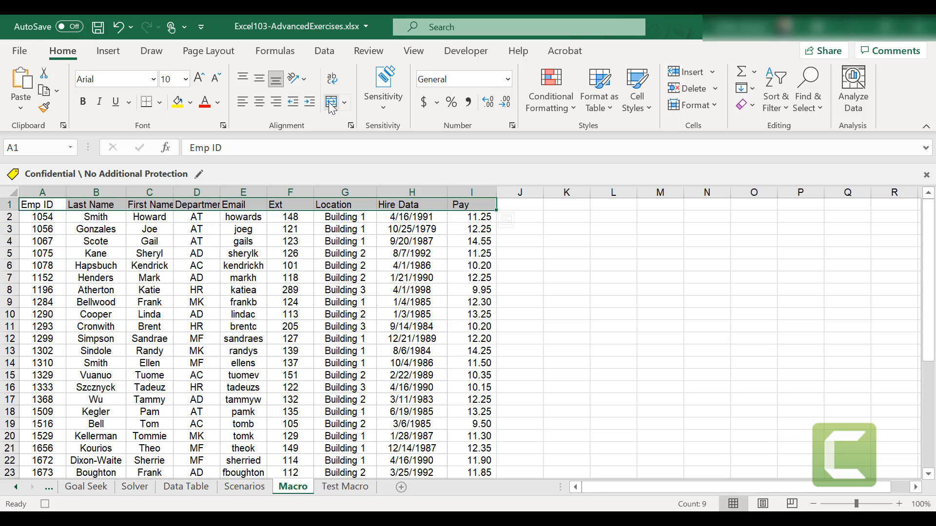
pyautogui.click(190, 103)
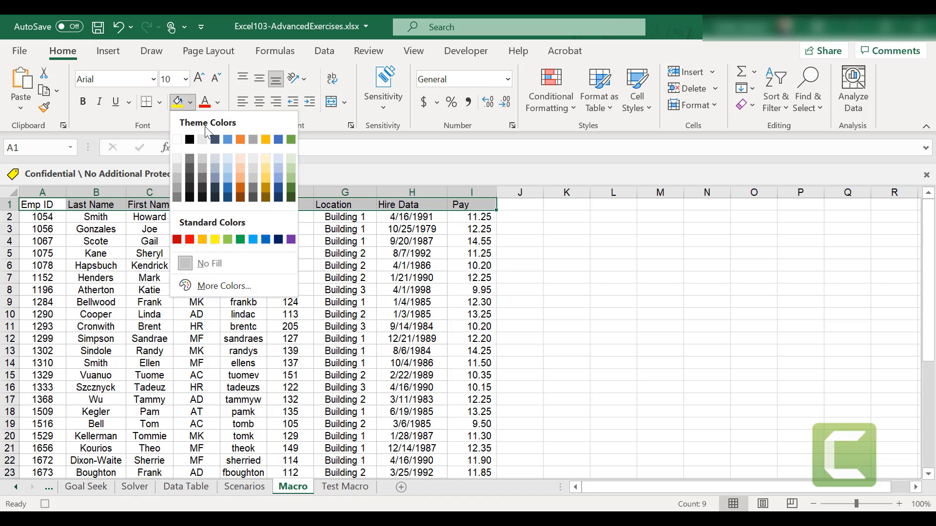
pyautogui.click(266, 240)
pyautogui.click(220, 103)
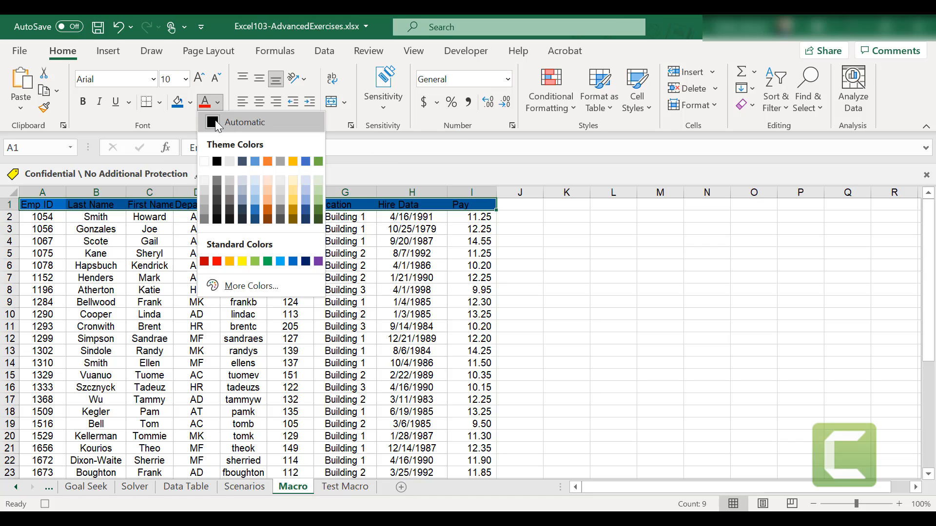
pyautogui.press('Escape')
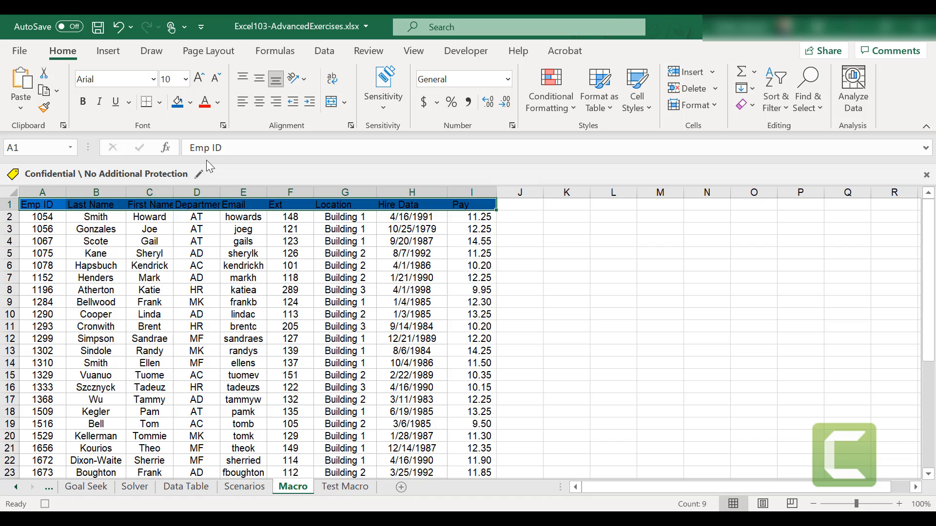
# Make the header row text bold, enlarge it to size 12 and centre it horizontally
pyautogui.click(79, 105)
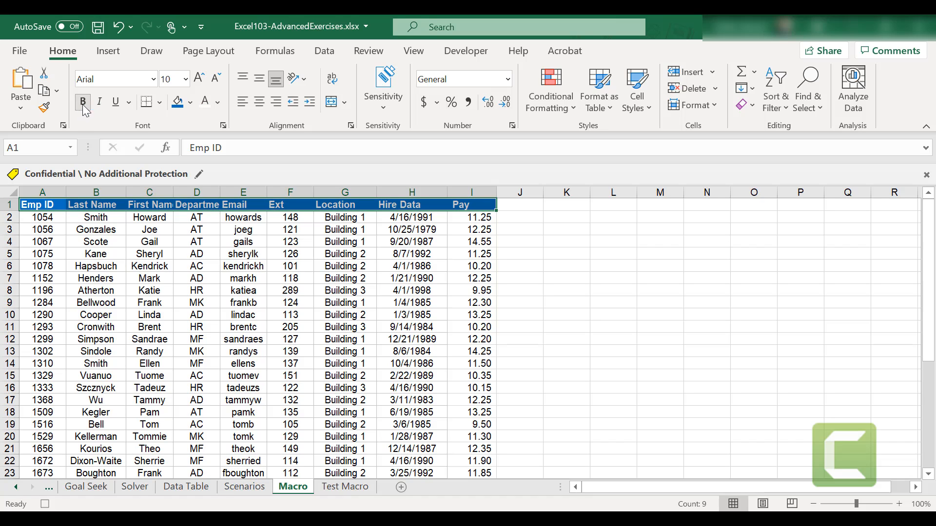
pyautogui.click(200, 78)
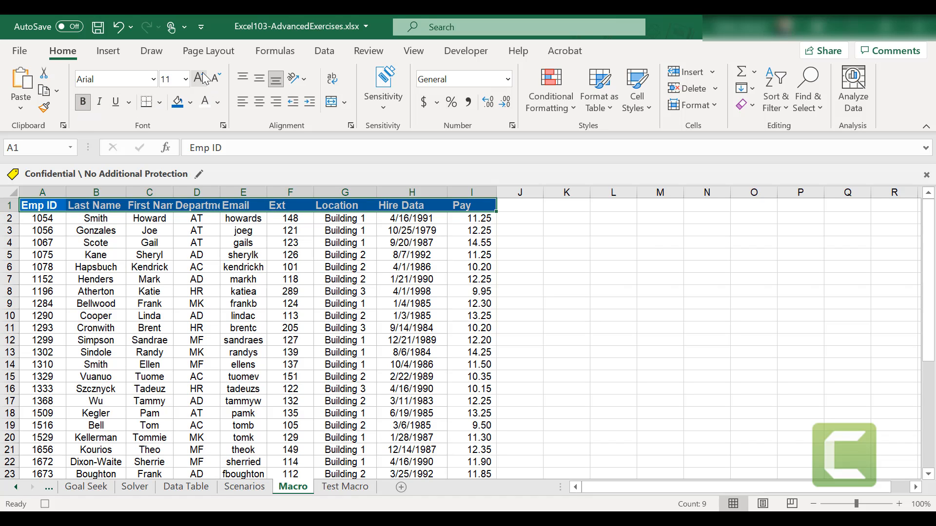
pyautogui.click(199, 78)
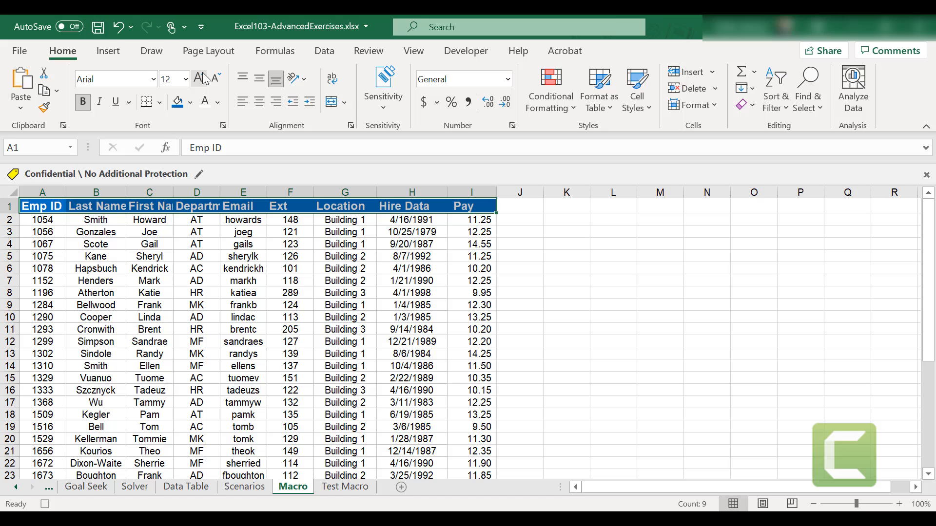
pyautogui.click(256, 105)
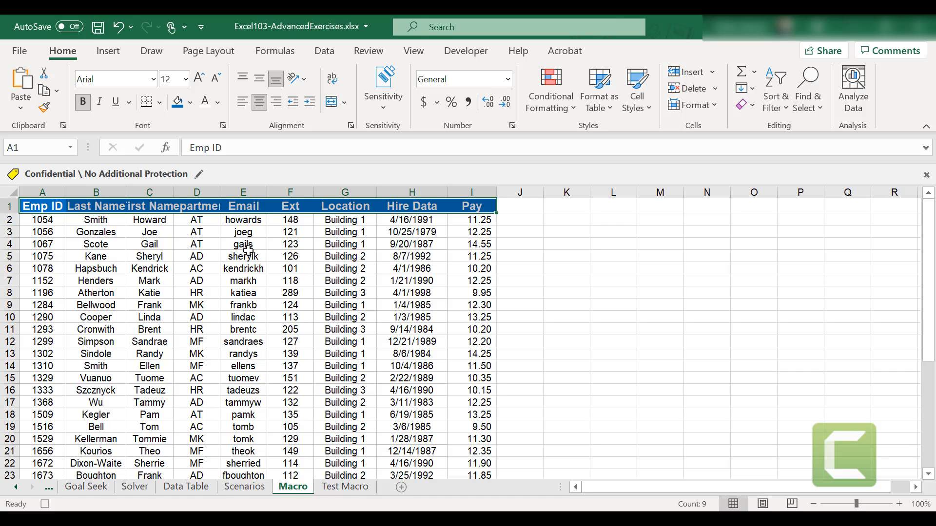
pyautogui.click(99, 246)
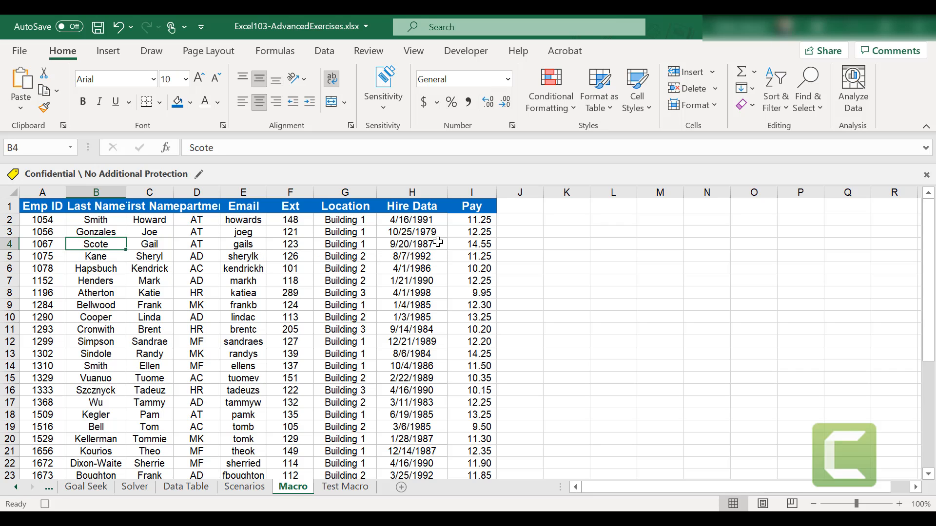
# Apply the dollar Accounting number format to the Pay values in I2:I38
pyautogui.click(472, 222)
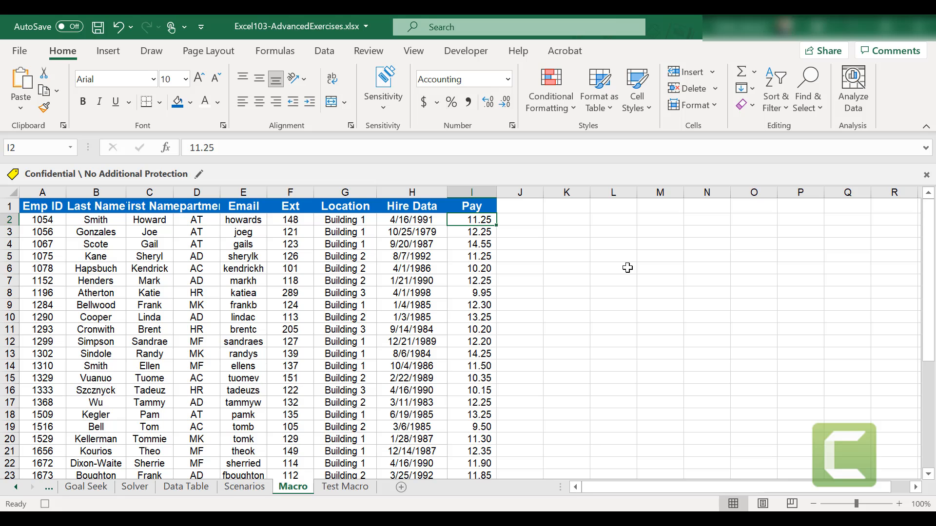
pyautogui.hotkey('ctrl', 'shift', 'Down')
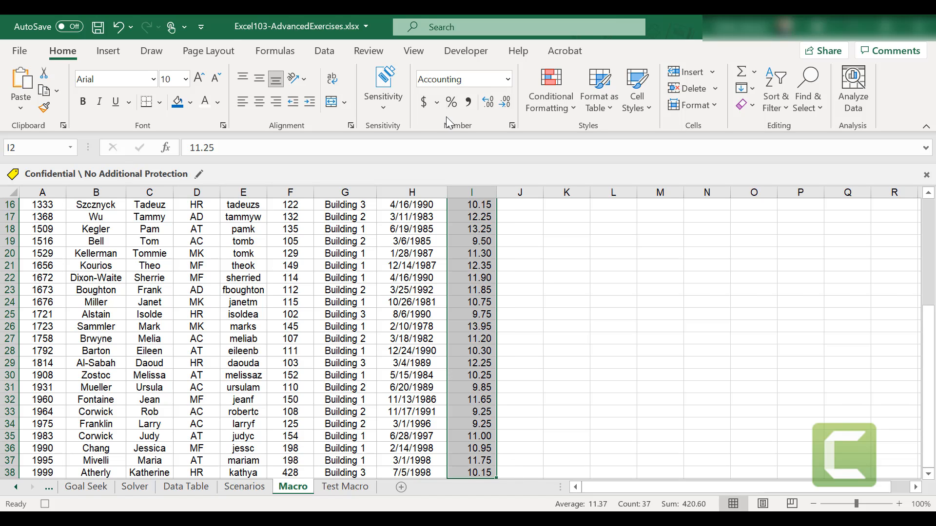
pyautogui.click(424, 102)
pyautogui.click(484, 279)
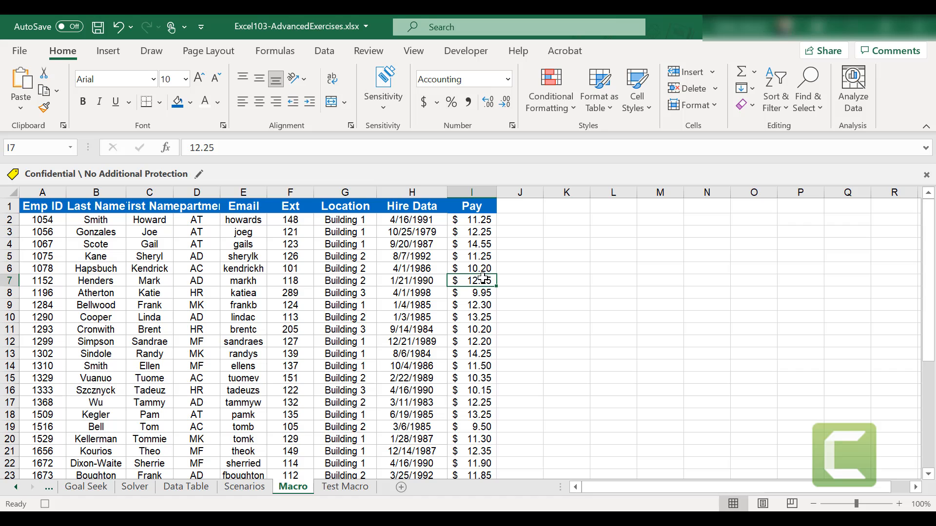
# Format the hire dates in H2:H38 with the 14-Mar-12 date type
pyautogui.click(405, 222)
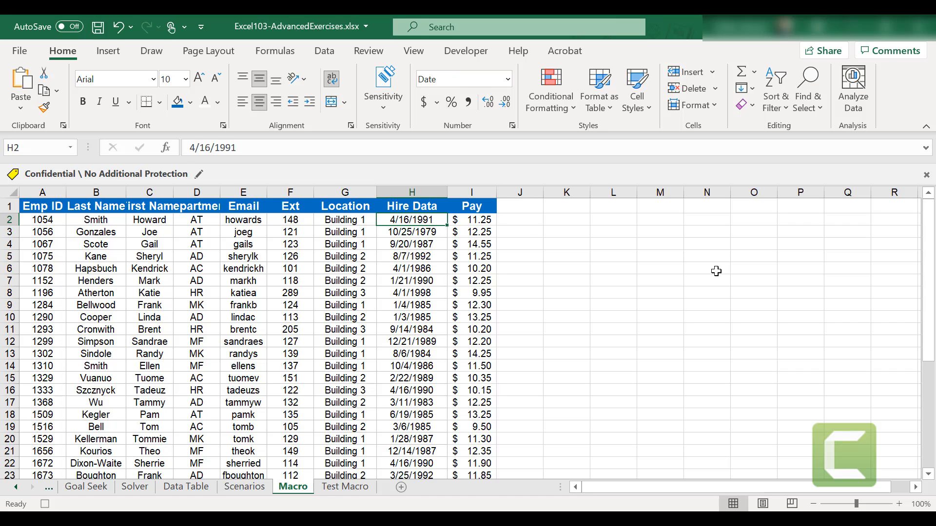
pyautogui.hotkey('ctrl', 'shift', 'Down')
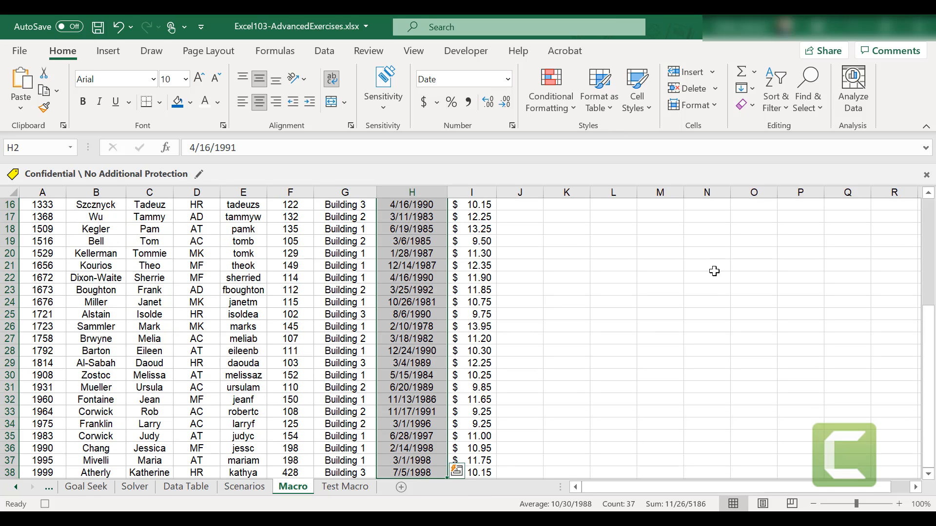
pyautogui.click(507, 79)
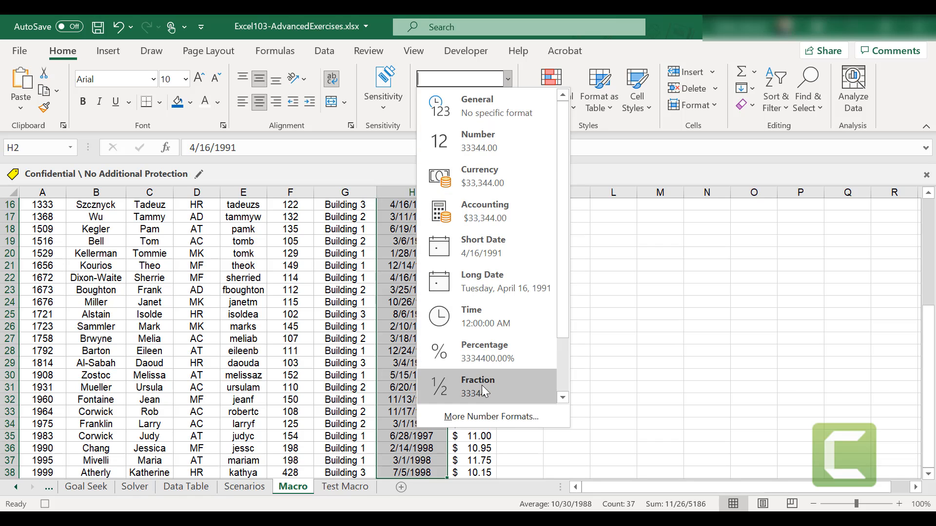
pyautogui.click(476, 417)
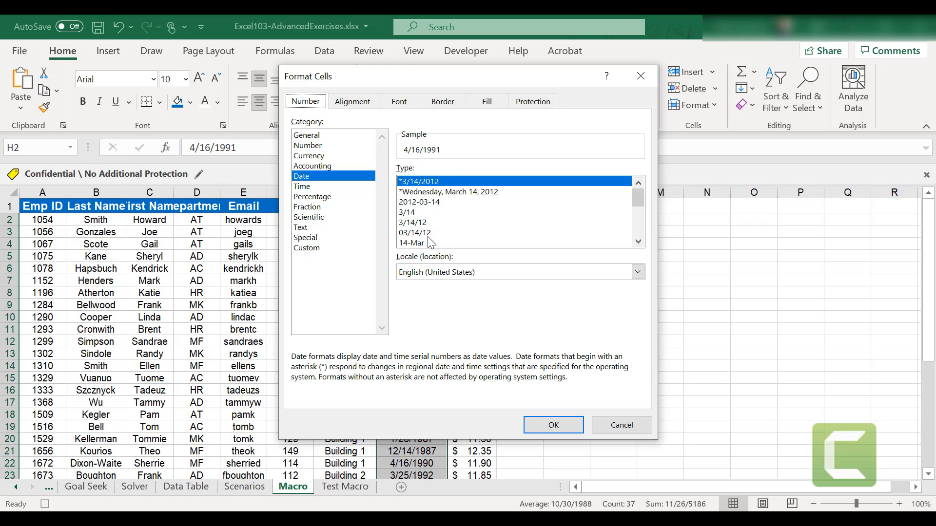
pyautogui.scroll(-1, 634, 244)
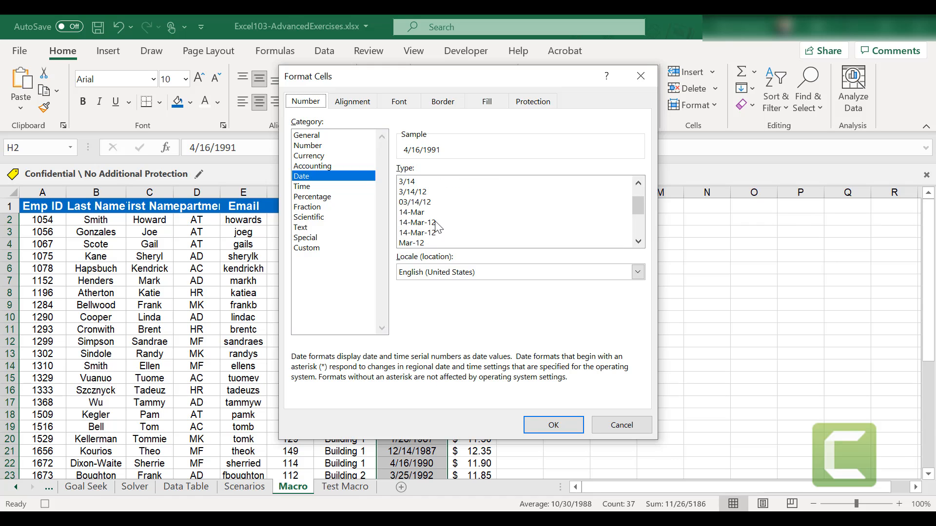
pyautogui.click(437, 223)
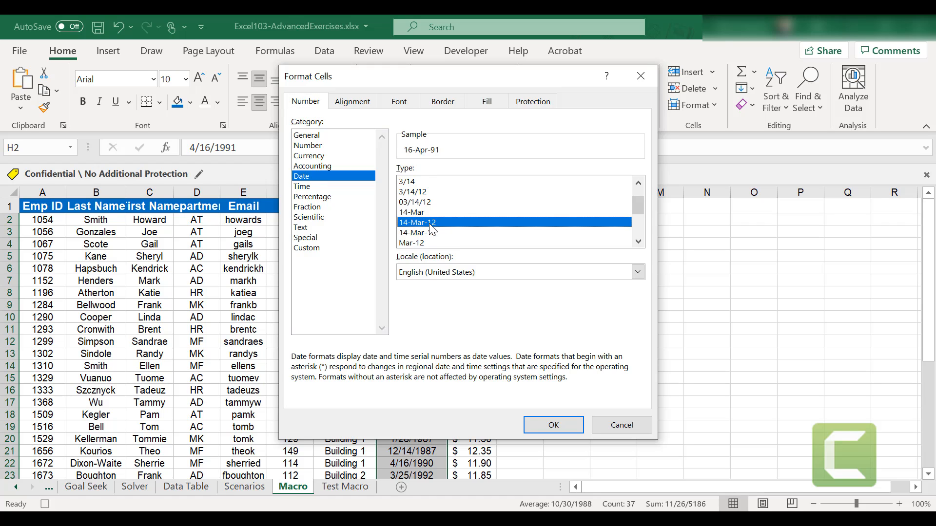
pyautogui.click(552, 427)
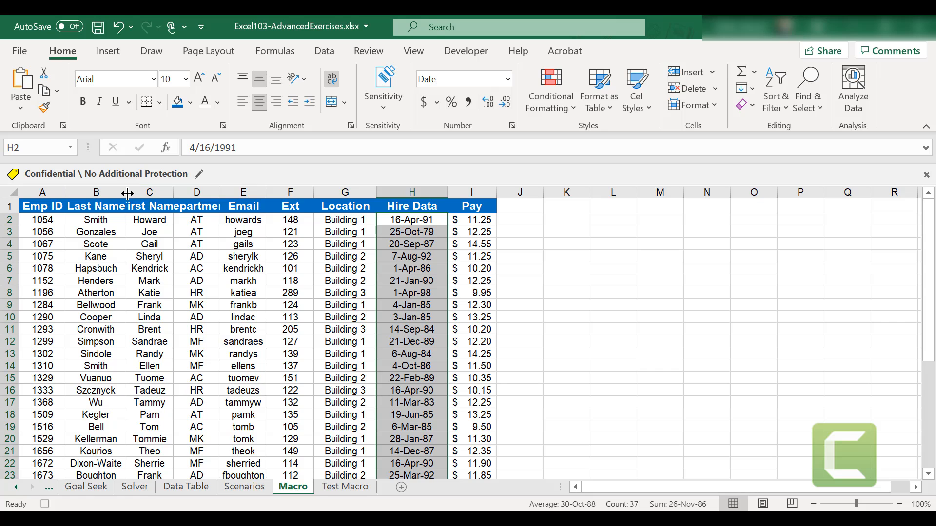
# Widen columns B to E plus the Hire Data and Pay columns so their headers fit
pyautogui.moveTo(126, 193); pyautogui.dragTo(358, 191)
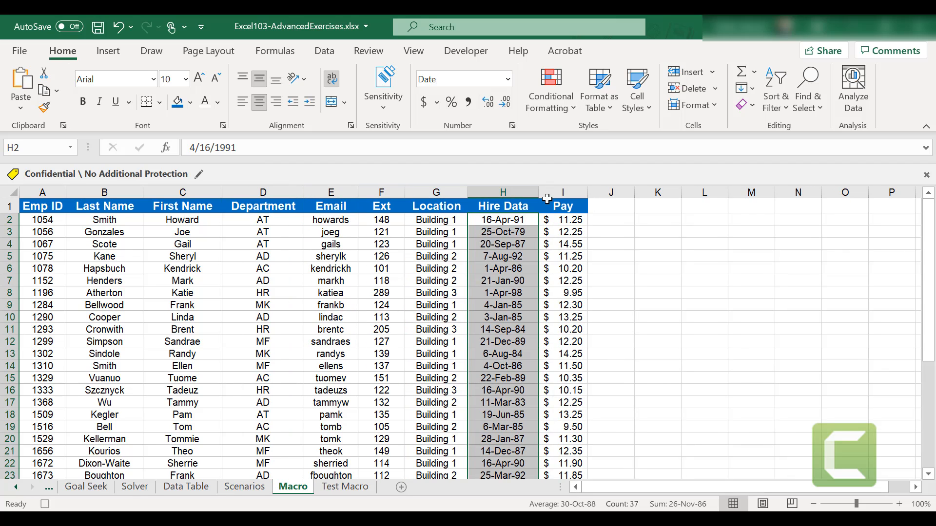
pyautogui.moveTo(538, 192); pyautogui.dragTo(610, 190)
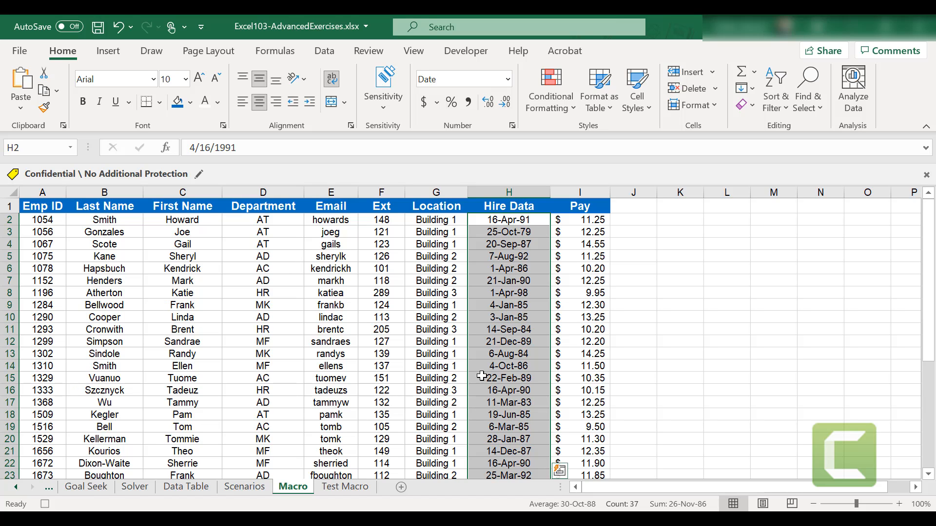
pyautogui.click(536, 210)
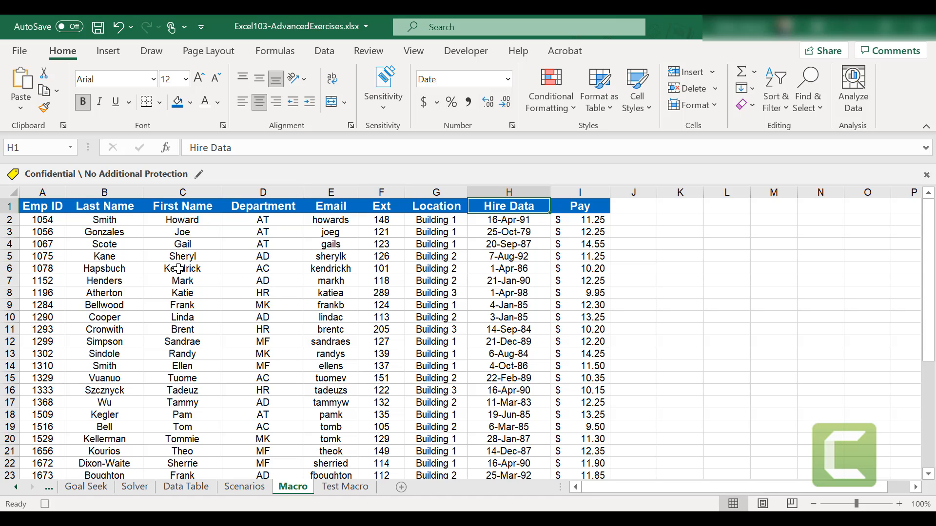
# Turn on filtering for the employee table so every header in row 1 gets a filter
pyautogui.click(71, 224)
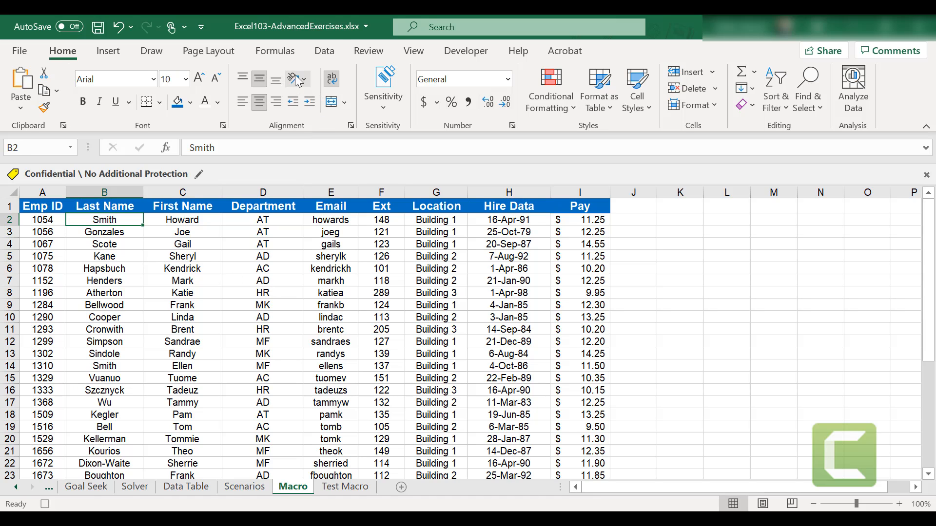
pyautogui.click(325, 53)
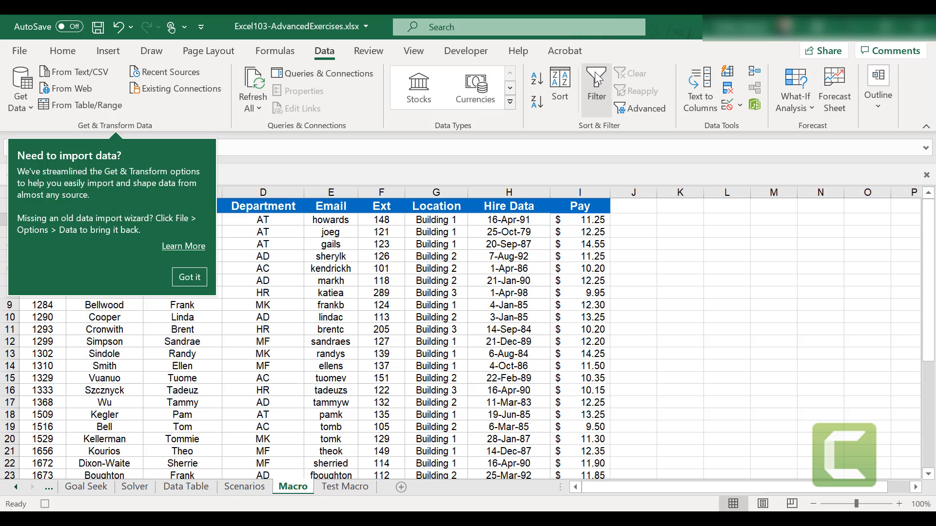
pyautogui.click(603, 78)
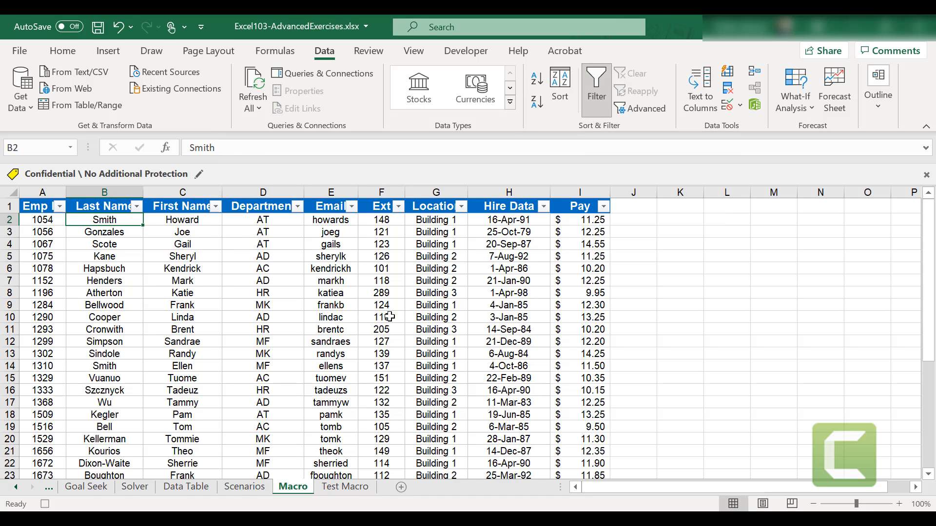
# Select cell F10 inside the table and stop recording the macro
pyautogui.click(390, 317)
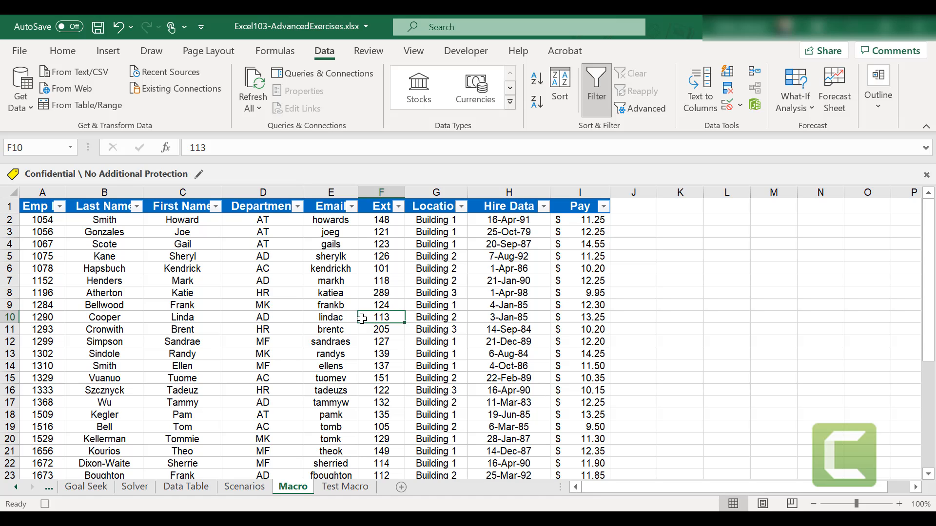
pyautogui.click(467, 52)
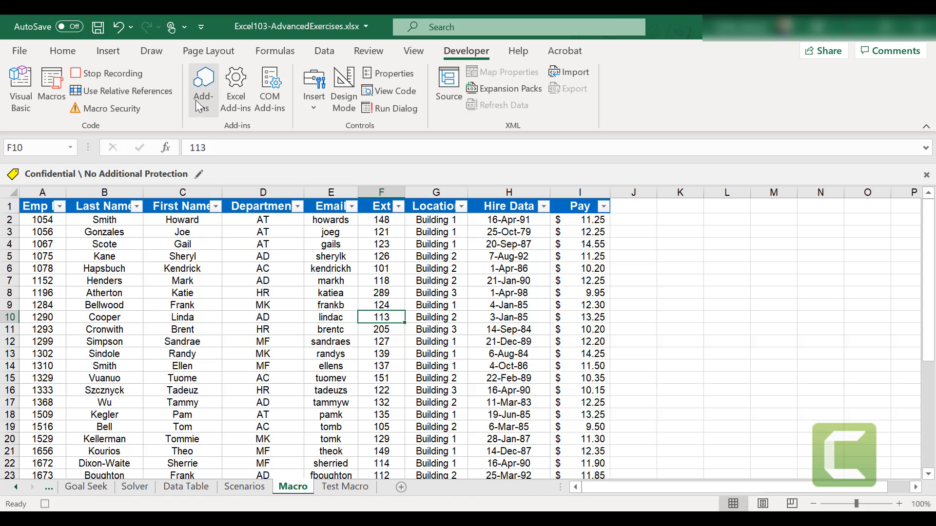
pyautogui.click(102, 75)
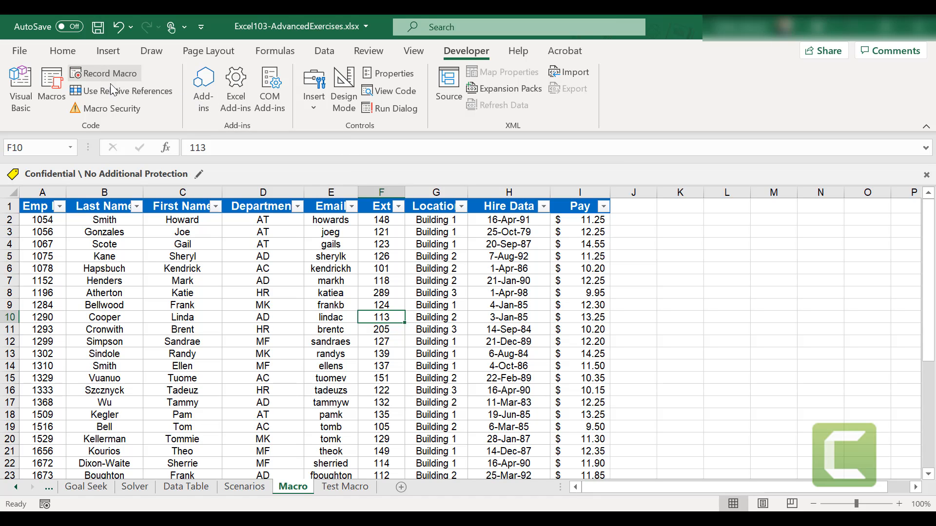